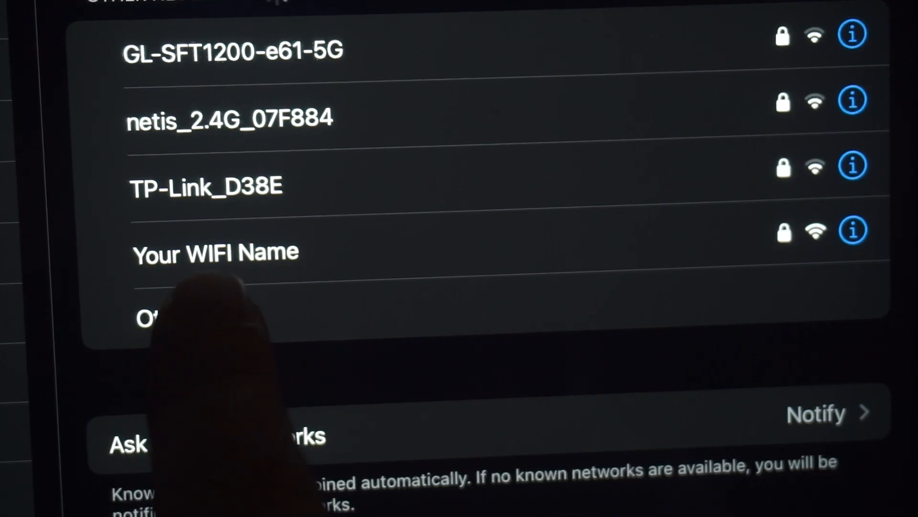
- Join the 'Your WIFI Name' Wi-Fi network using its network password
{"action": "left_click", "coordinate": [239, 251]}
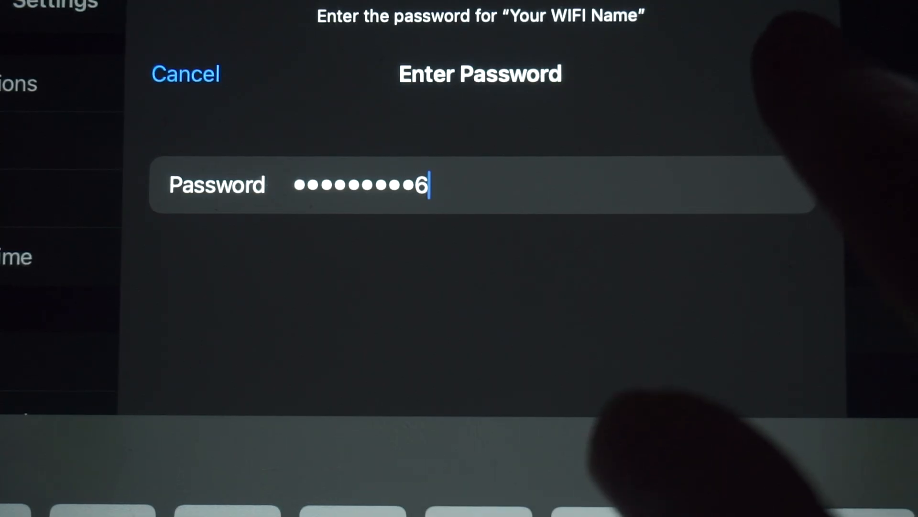
{"action": "left_click", "coordinate": [792, 73]}
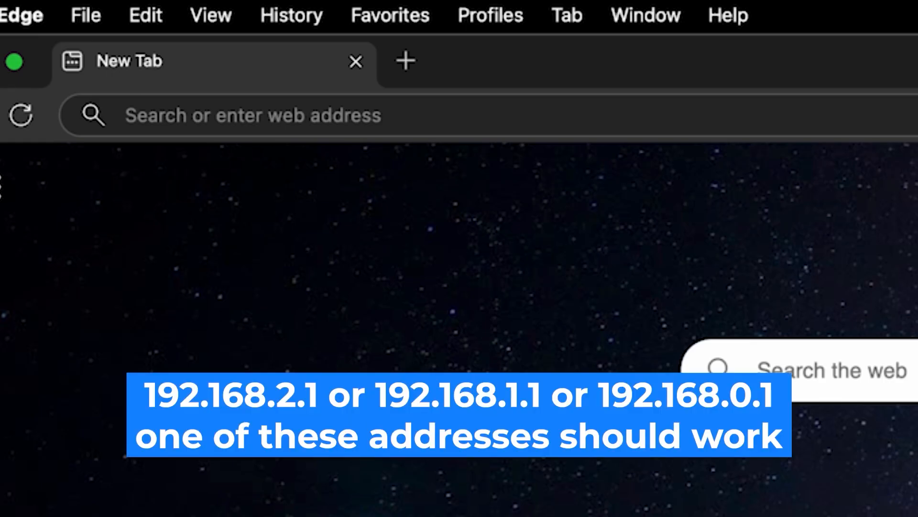
- Load the router setup page at 192.168.2.1 in Edge
{"action": "left_click", "coordinate": [414, 122]}
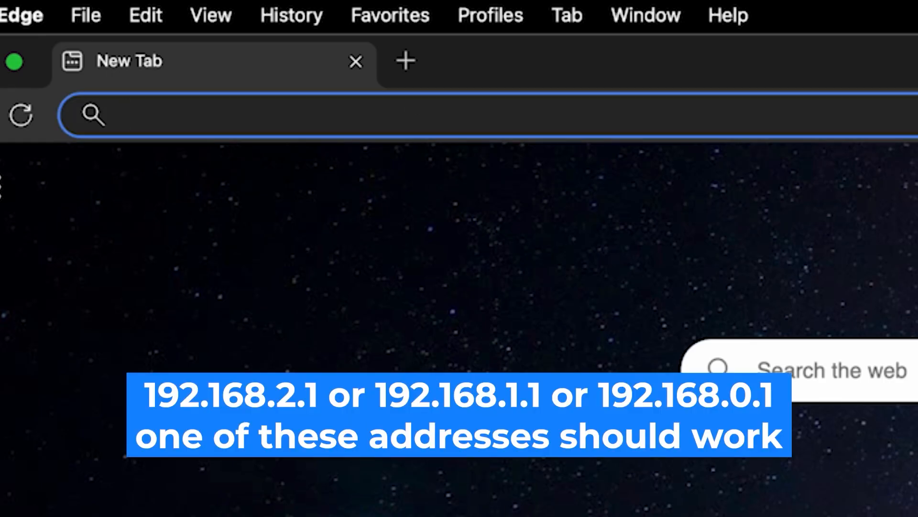
{"action": "type", "text": "192"}
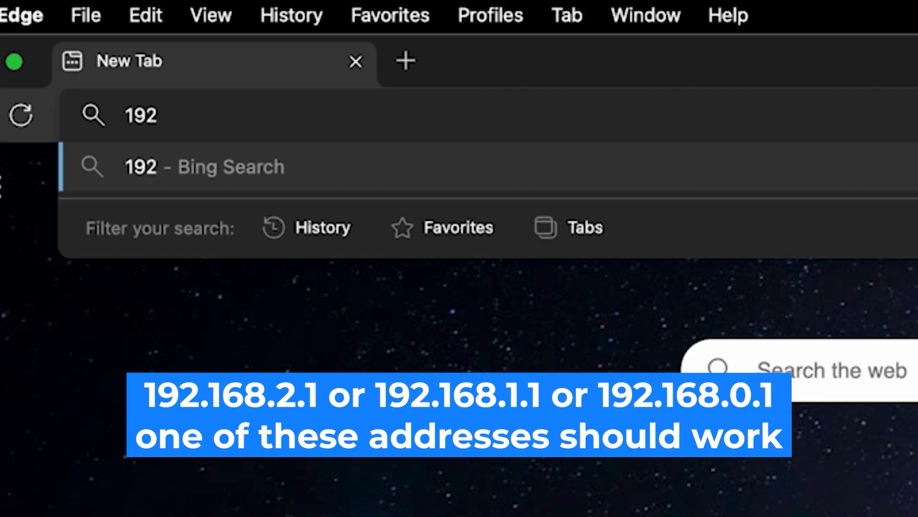
{"action": "type", "text": ".168"}
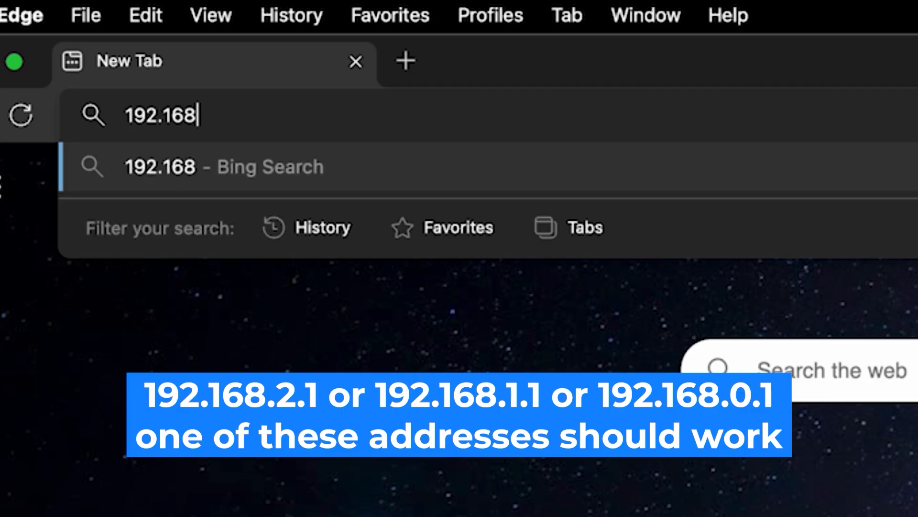
{"action": "type", "text": ".2.1"}
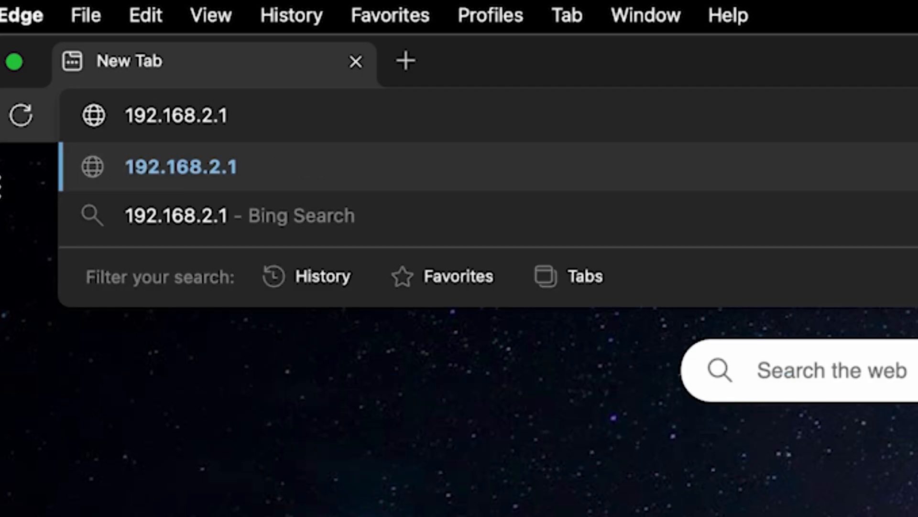
{"action": "key", "text": "Return"}
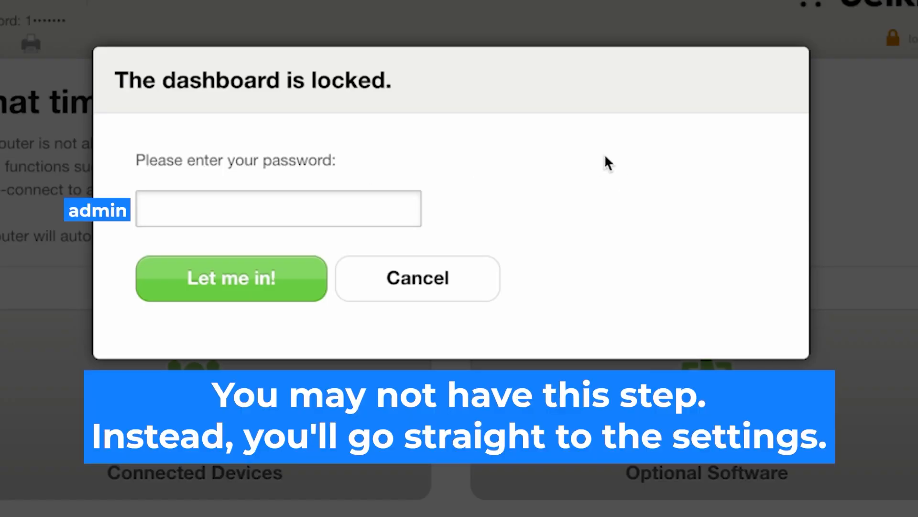
- Unlock the router dashboard, retrying with the correct router login password
{"action": "left_click", "coordinate": [328, 202]}
{"action": "type", "text": "admin"}
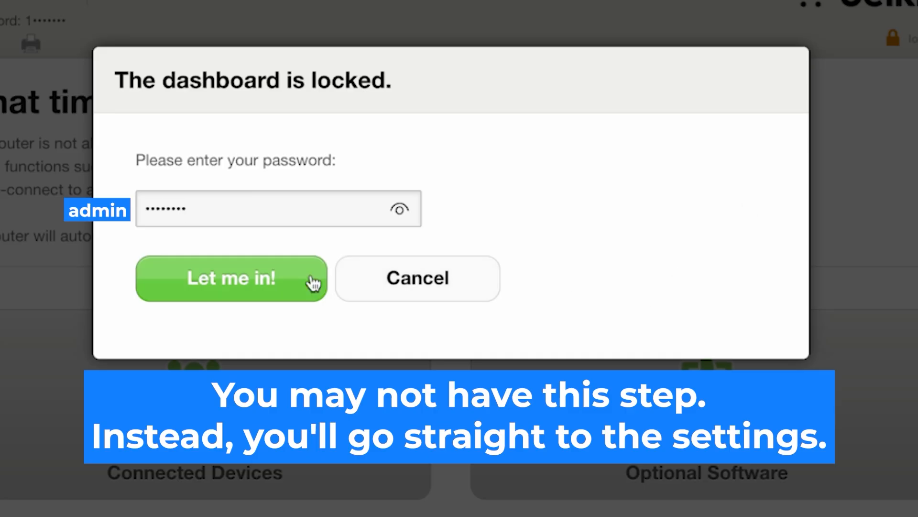
{"action": "left_click", "coordinate": [279, 280]}
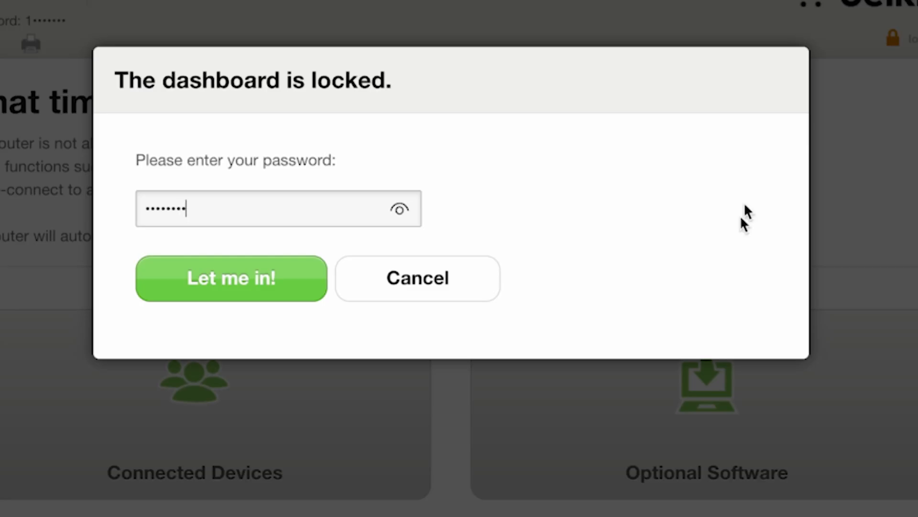
{"action": "left_click", "coordinate": [281, 277]}
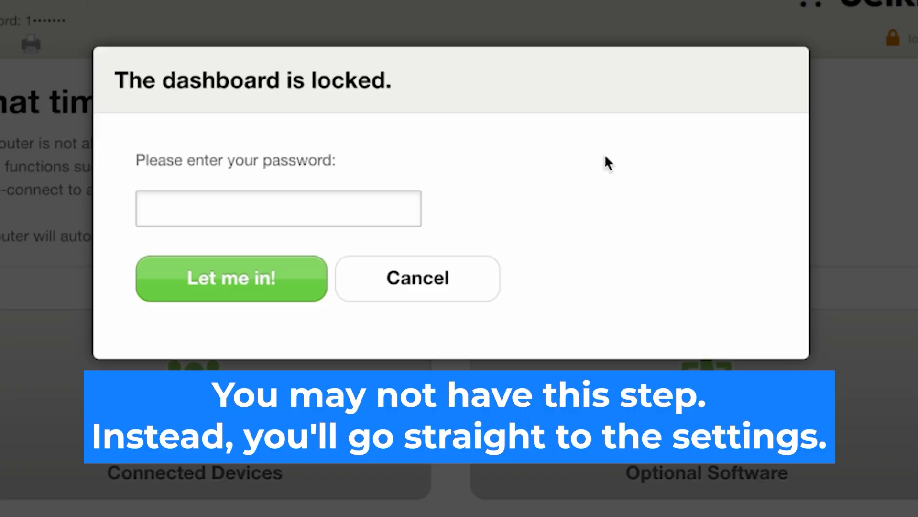
{"action": "left_click", "coordinate": [337, 196]}
{"action": "type", "text": "12•••••"}
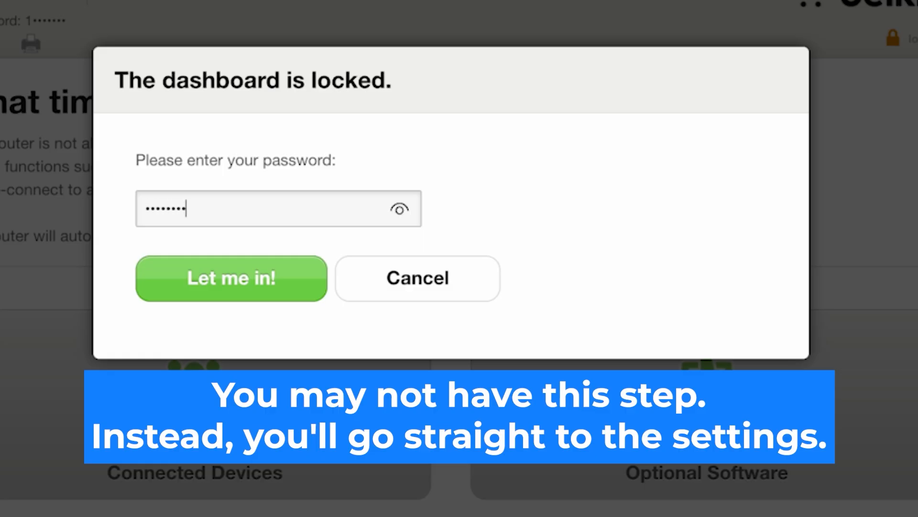
{"action": "left_click", "coordinate": [285, 281]}
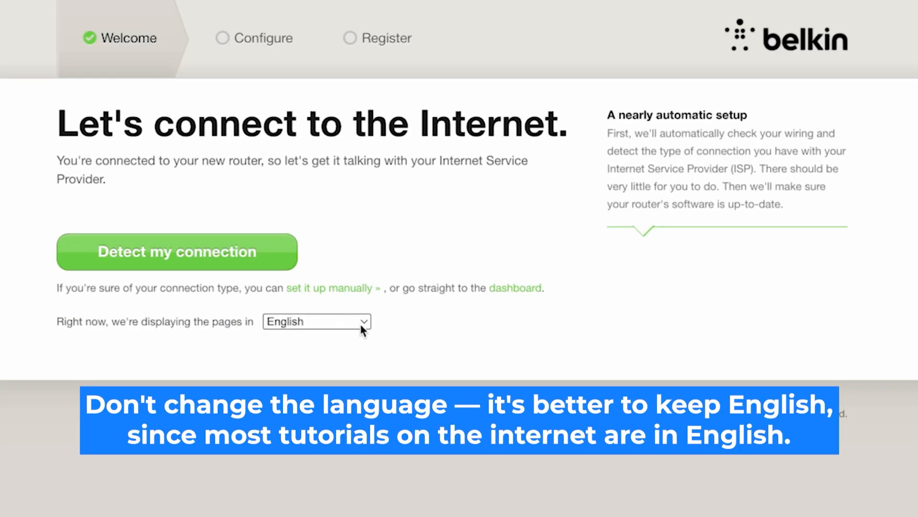
- Keep English as the page language and run automatic connection detection
{"action": "left_click", "coordinate": [362, 326]}
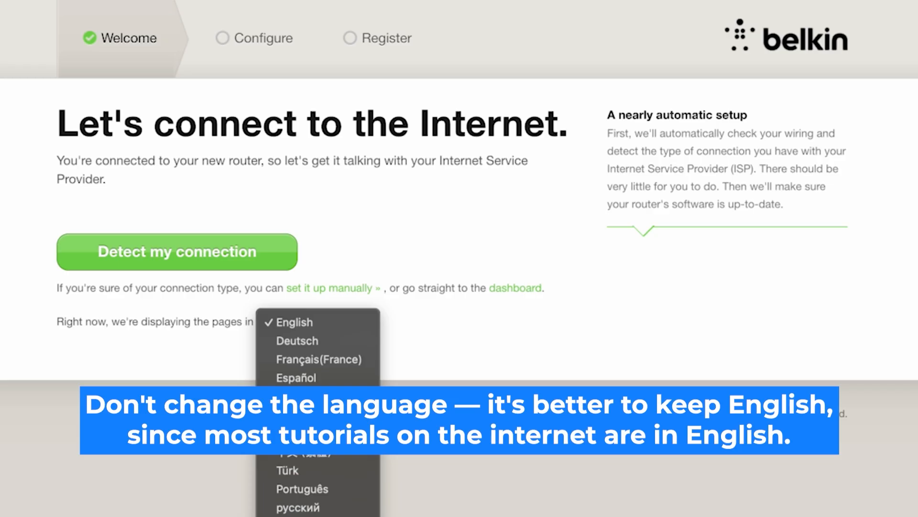
{"action": "left_click", "coordinate": [523, 337]}
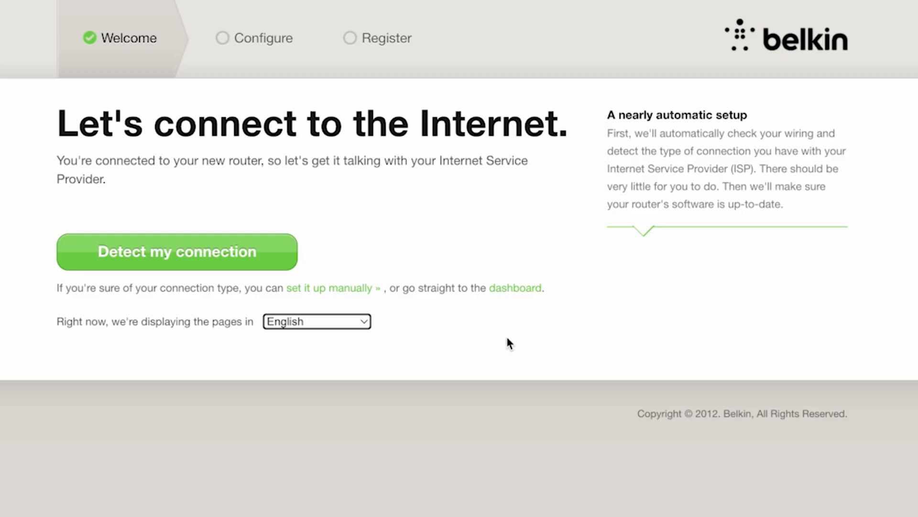
{"action": "left_click", "coordinate": [238, 256]}
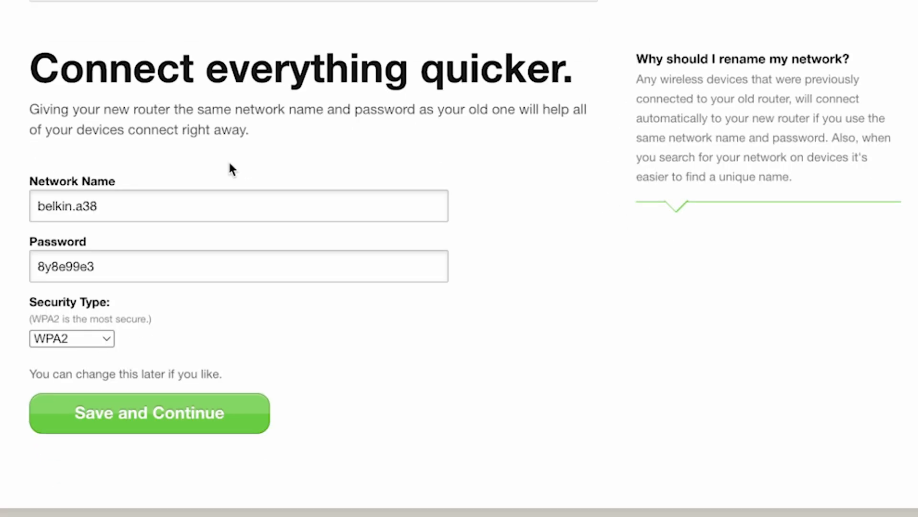
- Shorten the network name to 'belkin', set a new Wi-Fi password, and save
{"action": "left_click", "coordinate": [133, 207]}
{"action": "left_click", "coordinate": [71, 218], "text": "shift"}
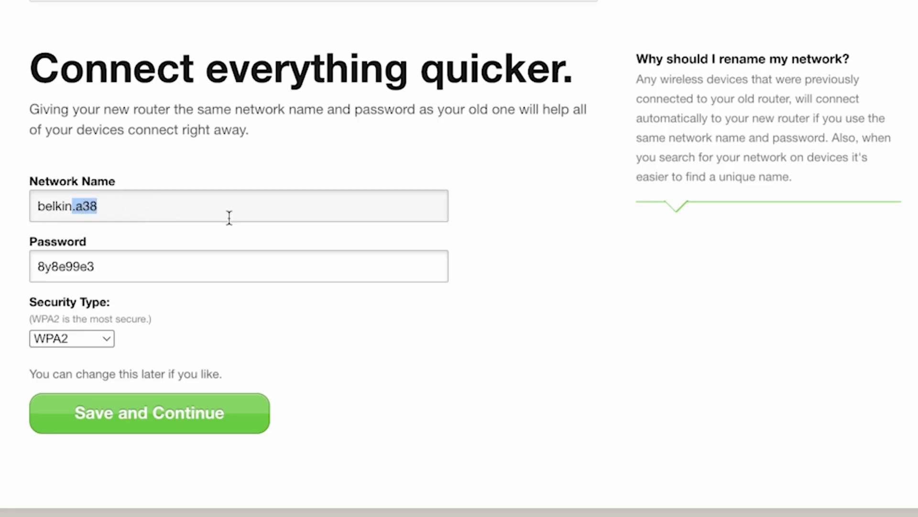
{"action": "key", "text": "BackSpace"}
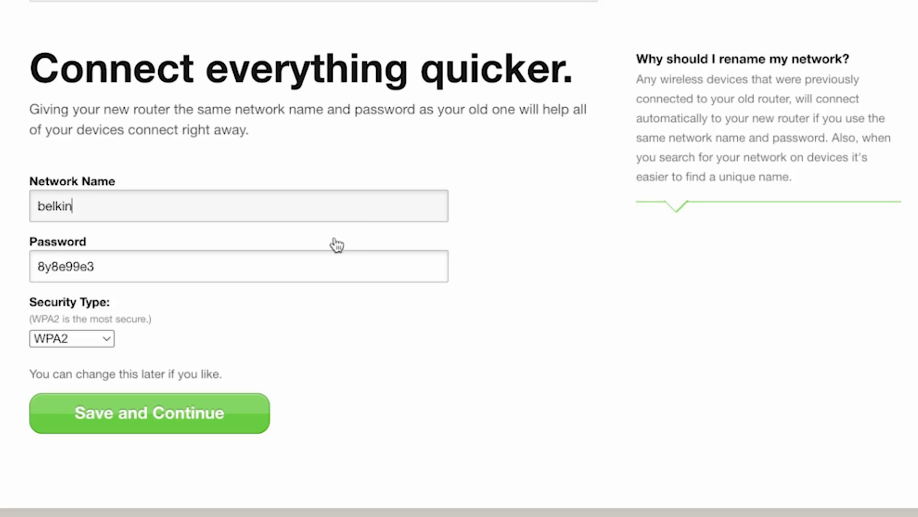
{"action": "left_click_drag", "start_coordinate": [139, 264], "coordinate": [29, 267]}
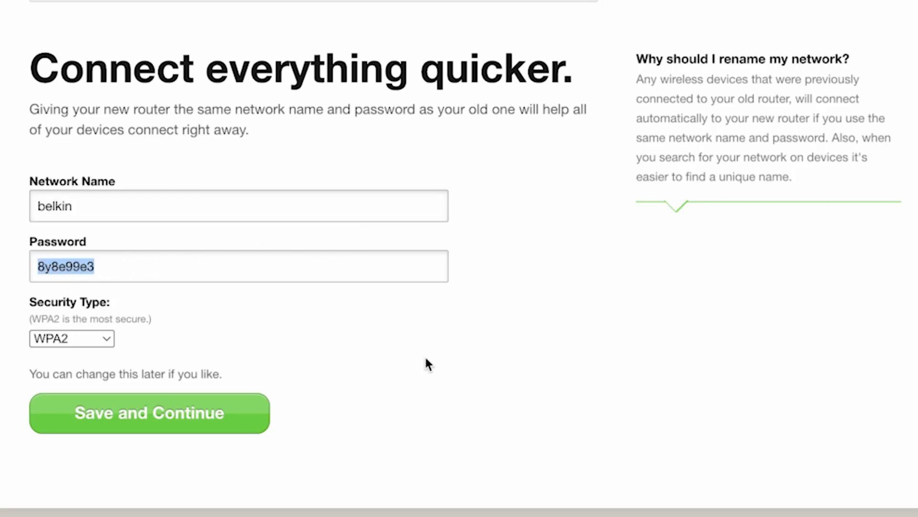
{"action": "type", "text": "123456789"}
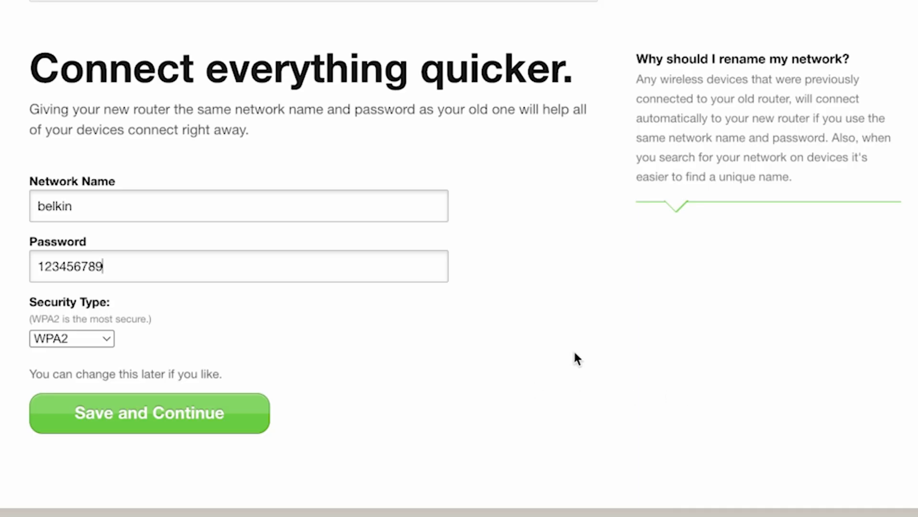
{"action": "left_click", "coordinate": [177, 424]}
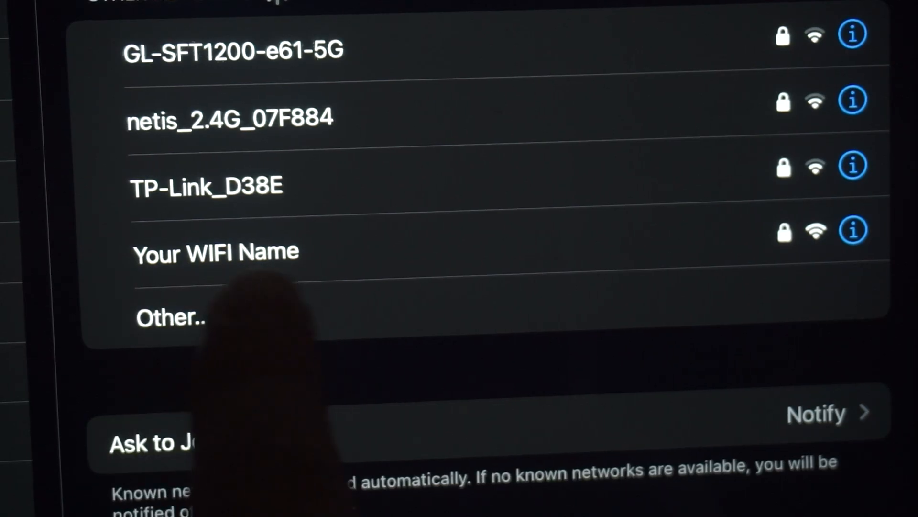
- Join the router's Wi-Fi, continue past the network summary, and expand Advanced Settings
{"action": "left_click", "coordinate": [289, 239]}
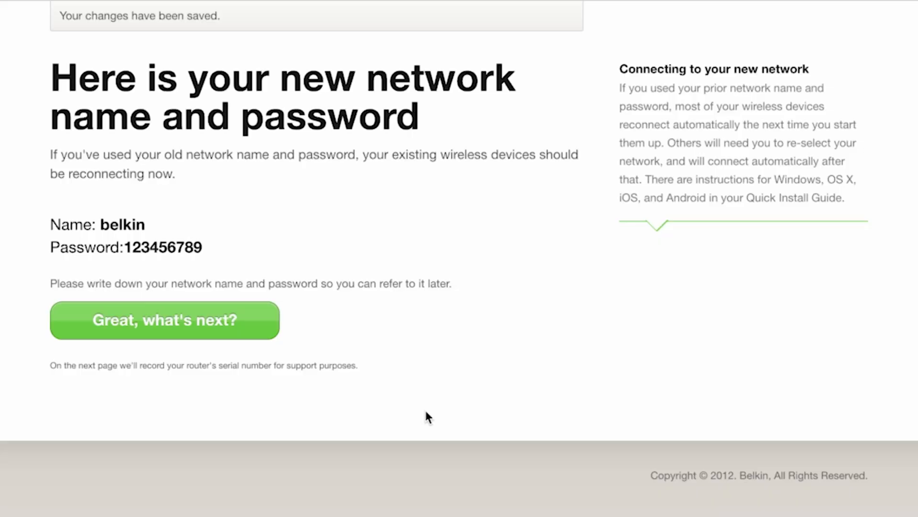
{"action": "left_click", "coordinate": [227, 323]}
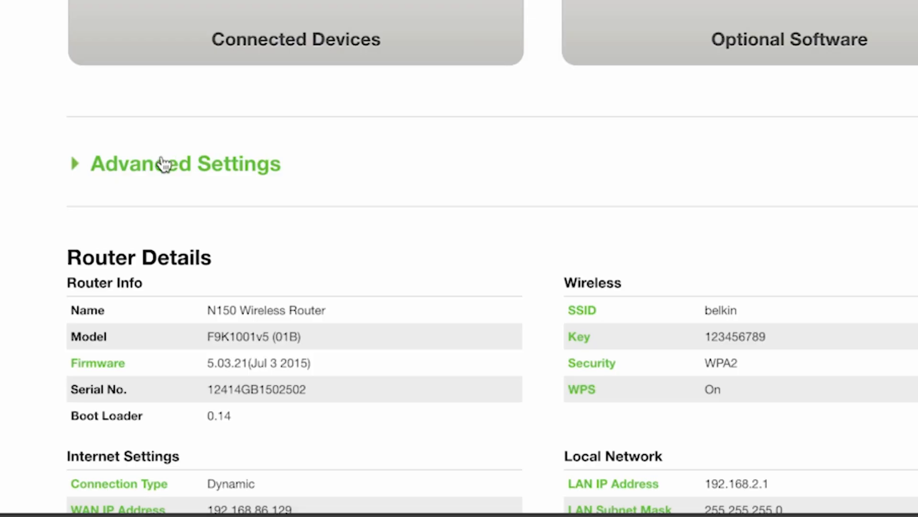
{"action": "left_click", "coordinate": [165, 163]}
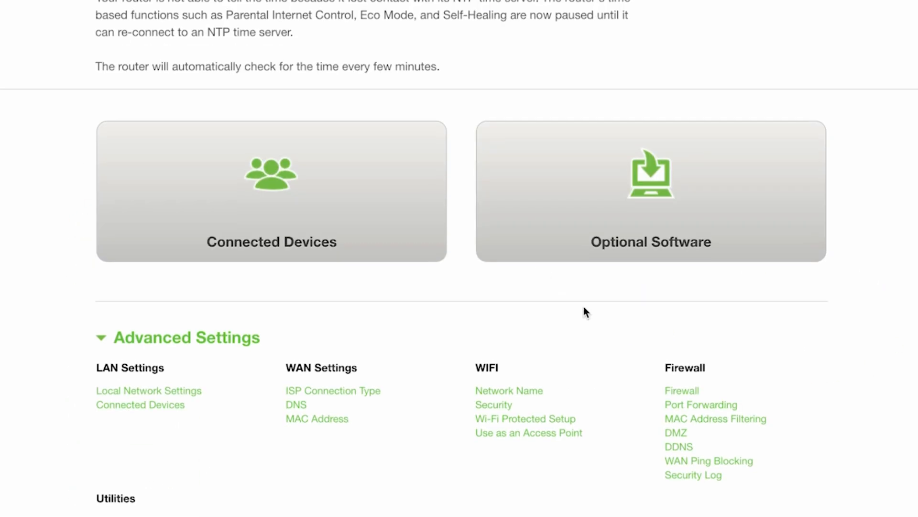
{"action": "scroll", "coordinate": [588, 314], "scroll_direction": "down", "scroll_amount": 6}
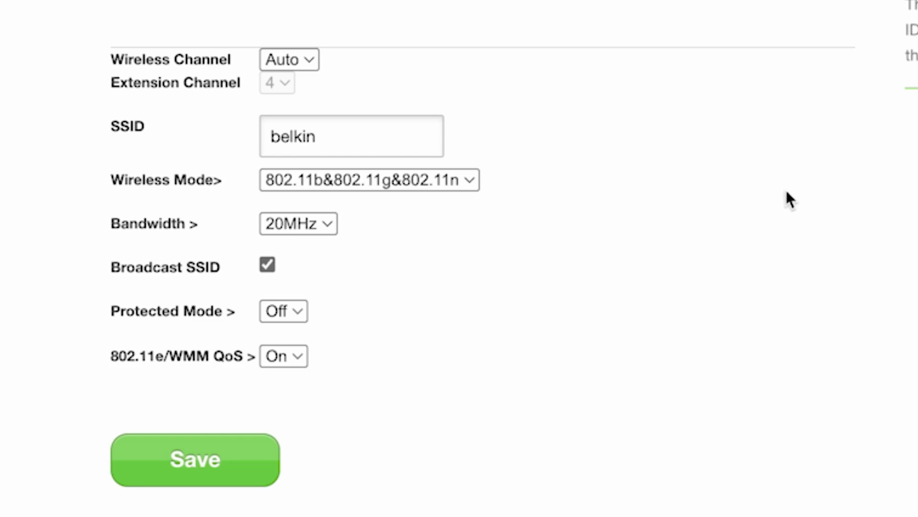
- Save the SSID settings, view the 2.4GHz Wi-Fi security key, then return to the dashboard
{"action": "left_click", "coordinate": [375, 150]}
{"action": "left_click", "coordinate": [238, 471]}
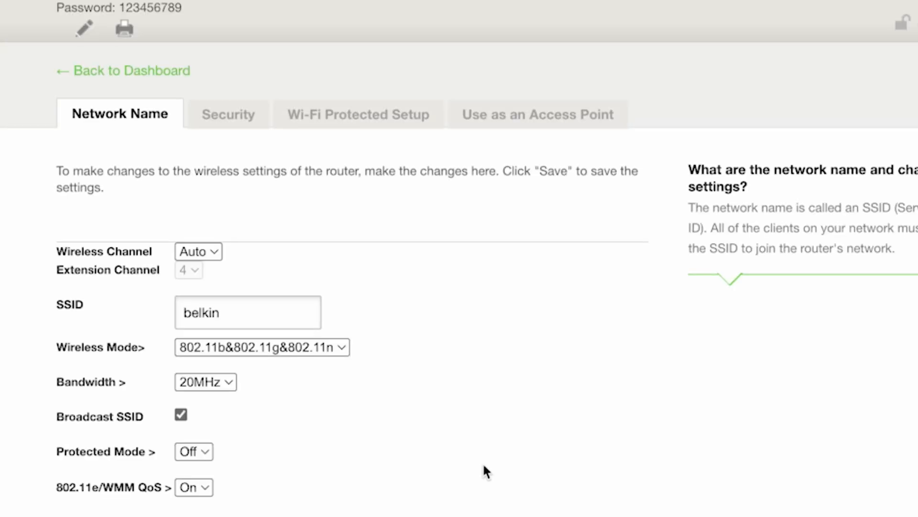
{"action": "left_click", "coordinate": [236, 118]}
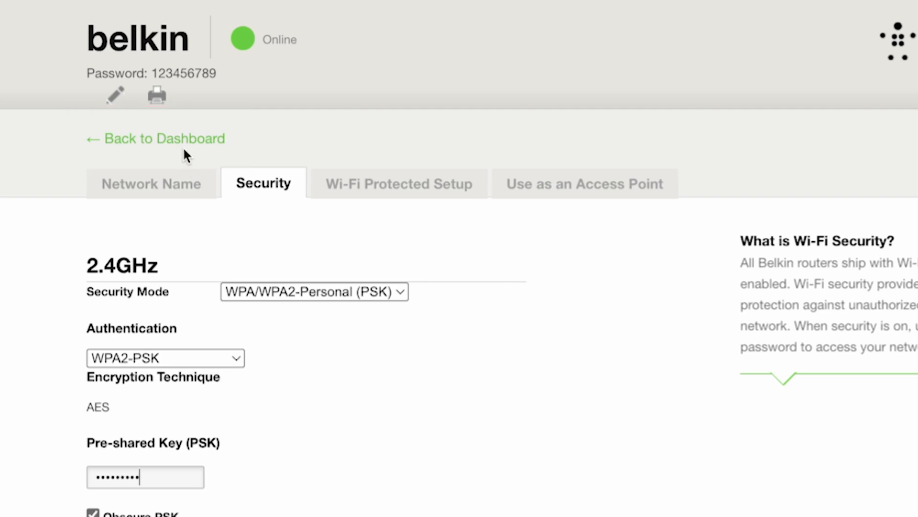
{"action": "left_click", "coordinate": [202, 144]}
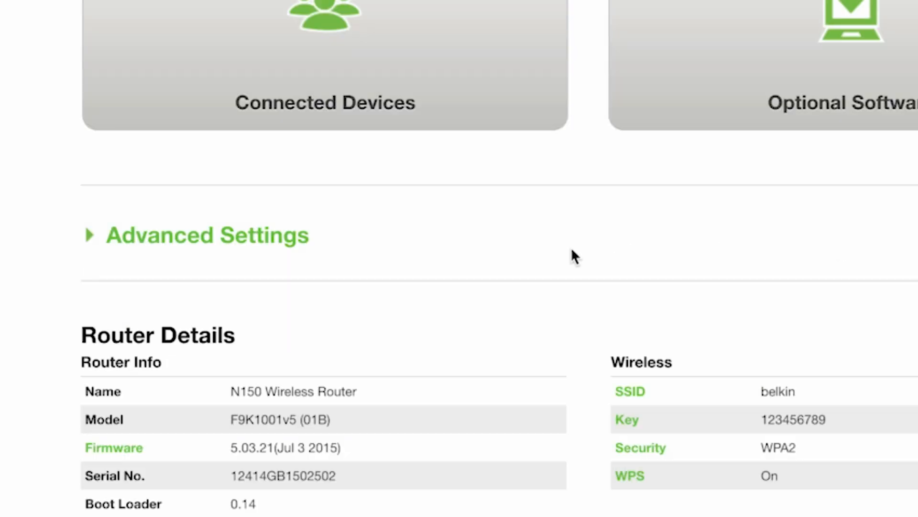
- Expand the Advanced Settings section to reach Utilities > System Settings
{"action": "left_click", "coordinate": [228, 235]}
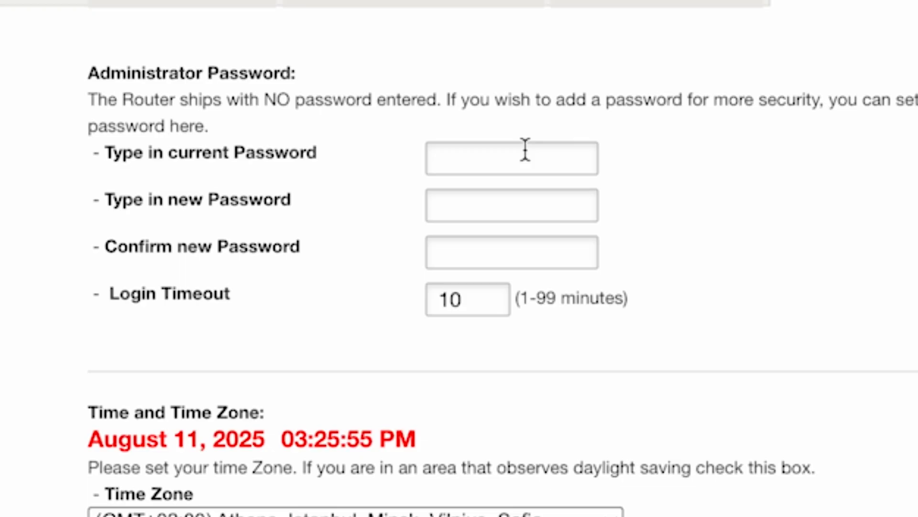
- Enter and confirm the new administrator password, verify it with the eye icon, and save
{"action": "left_click", "coordinate": [531, 219]}
{"action": "type", "text": "****"}
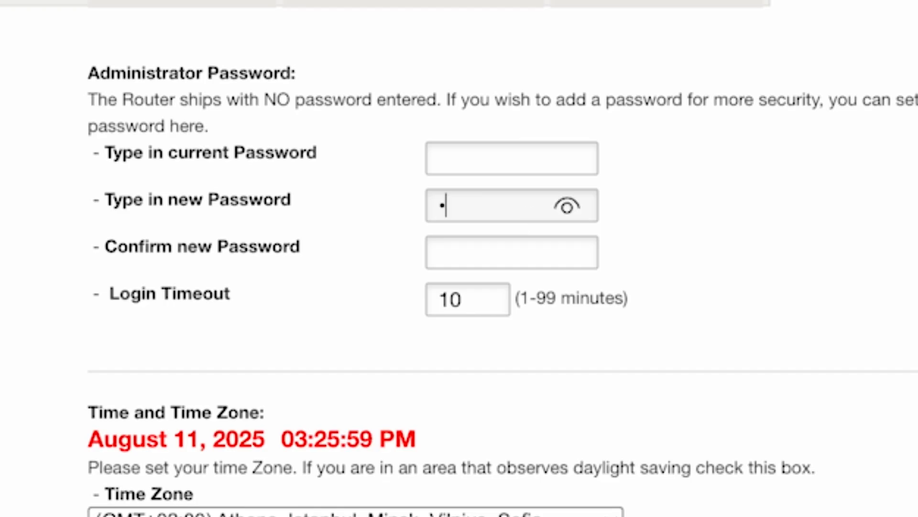
{"action": "type", "text": "****"}
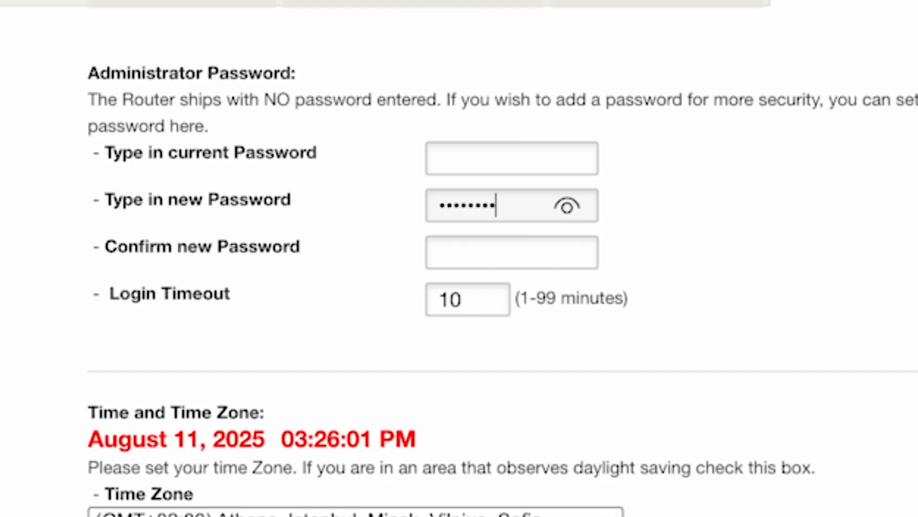
{"action": "scroll", "coordinate": [513, 250], "scroll_direction": "down", "scroll_amount": 1}
{"action": "left_click", "coordinate": [512, 250]}
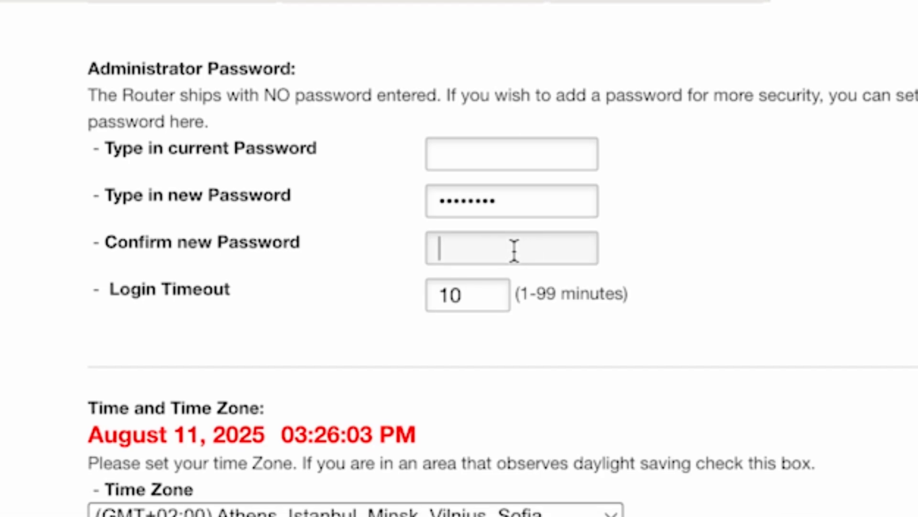
{"action": "type", "text": "********"}
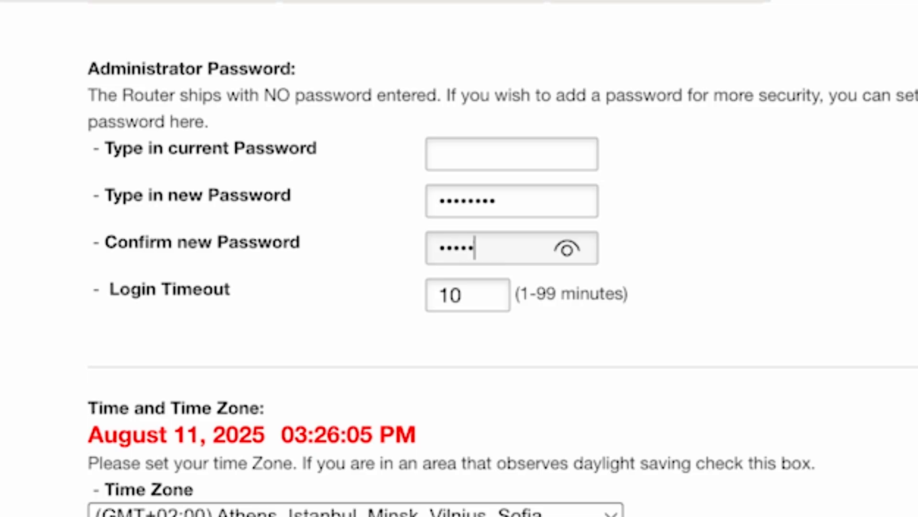
{"action": "left_click", "coordinate": [569, 250]}
{"action": "left_click", "coordinate": [568, 249]}
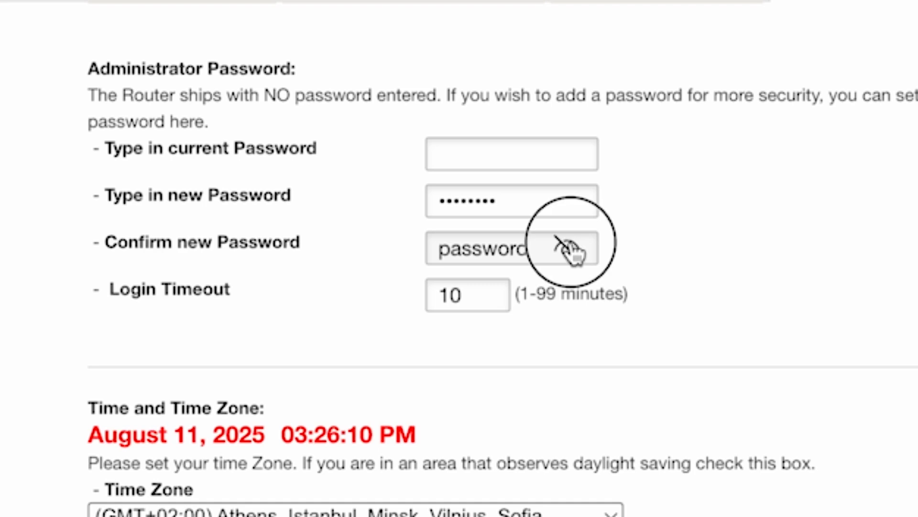
{"action": "left_click", "coordinate": [498, 294]}
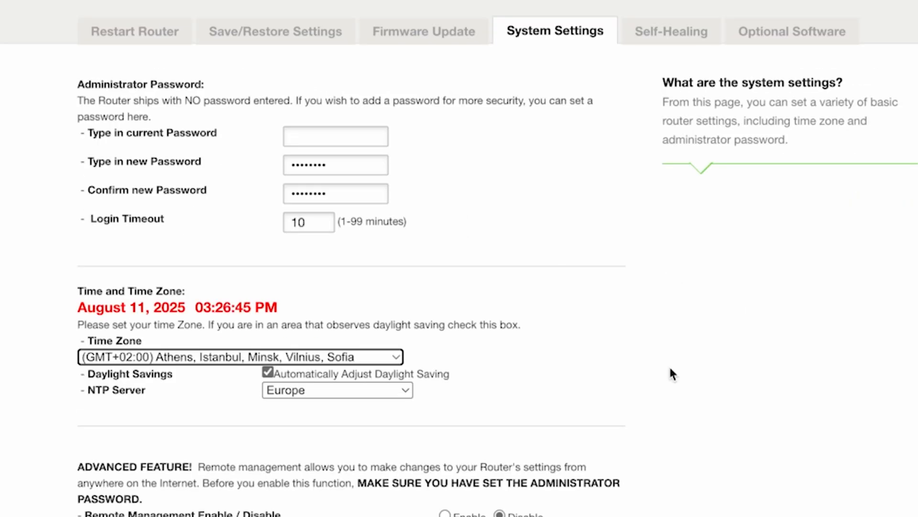
{"action": "scroll", "coordinate": [672, 374], "scroll_direction": "down", "scroll_amount": 1}
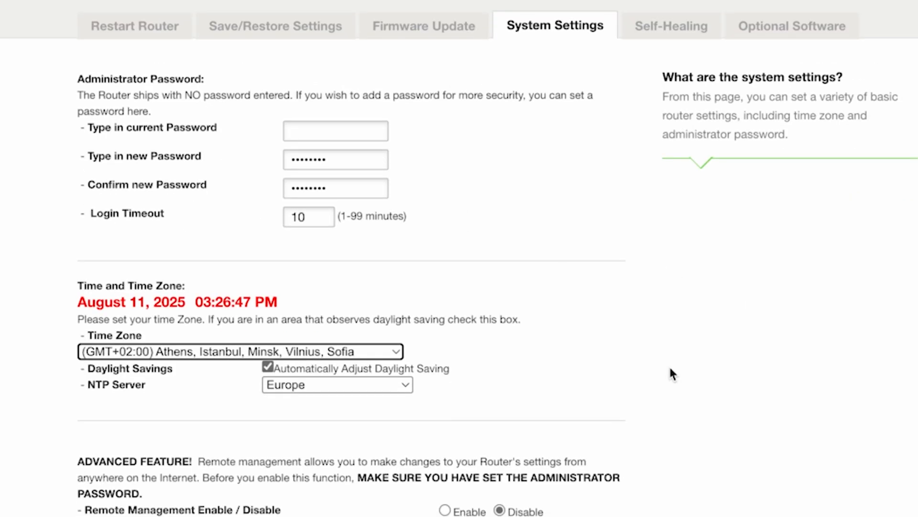
{"action": "scroll", "coordinate": [671, 369], "scroll_direction": "down", "scroll_amount": 10}
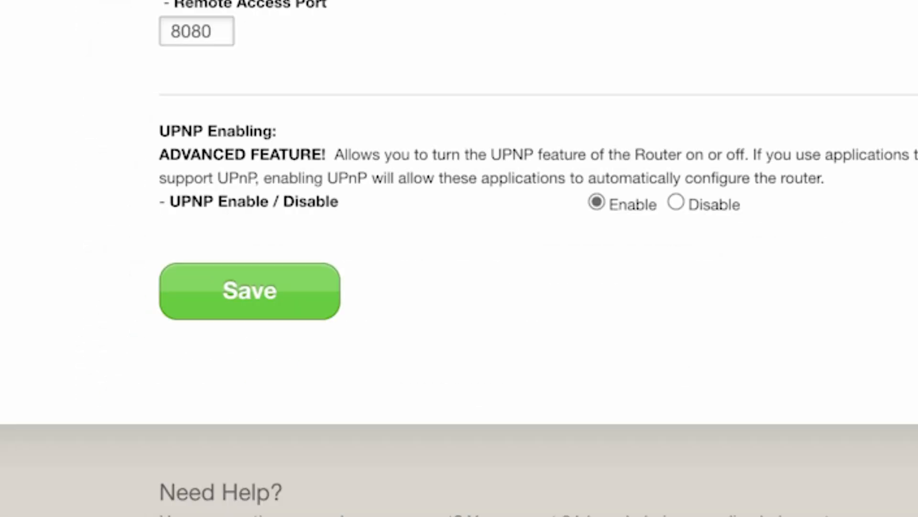
{"action": "left_click", "coordinate": [208, 299]}
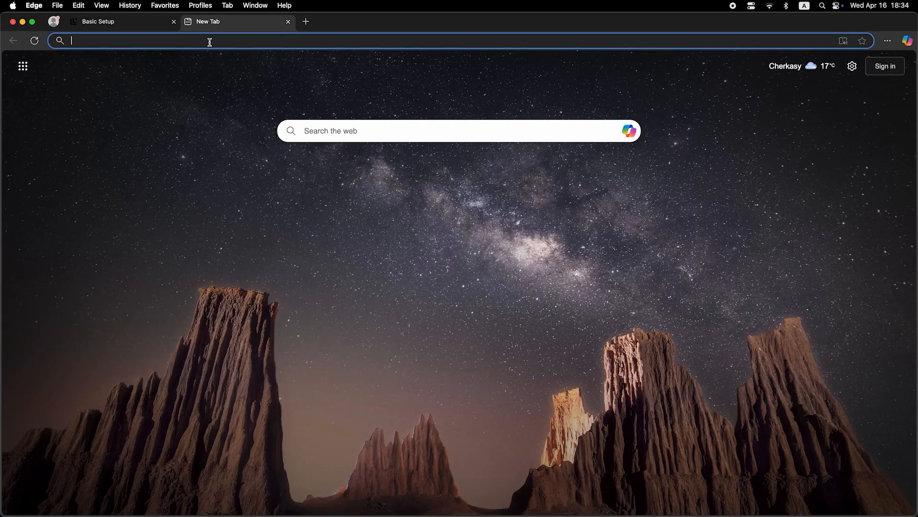
- Search for 'dfdfdfdf' from a new Edge tab to test connectivity
{"action": "left_click", "coordinate": [209, 42]}
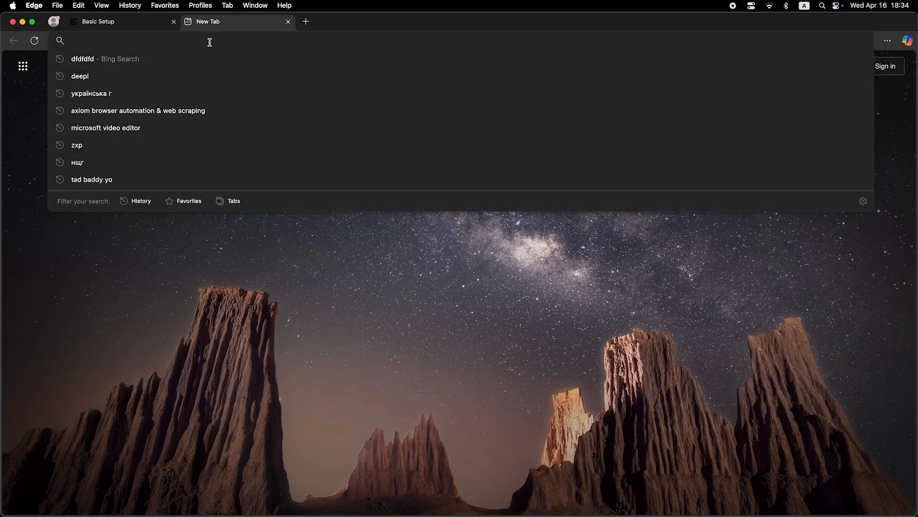
{"action": "type", "text": "dfdfdfdf"}
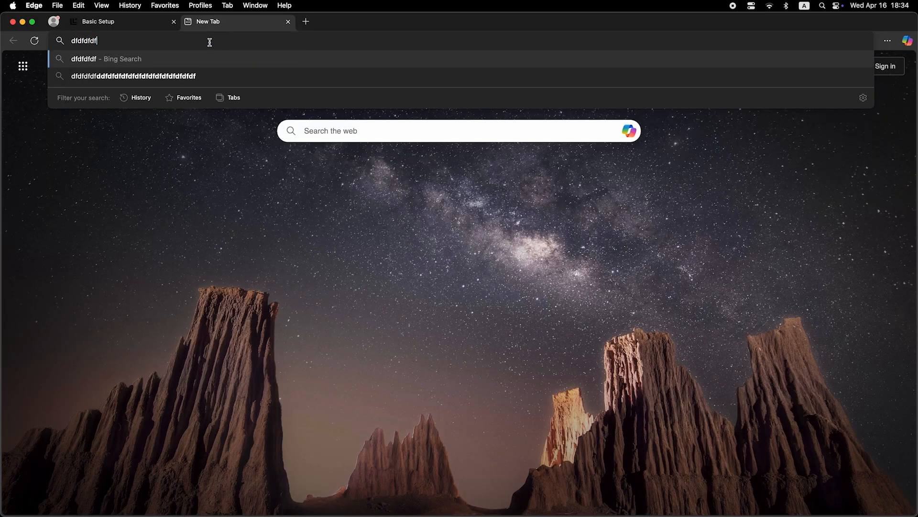
{"action": "key", "text": "Return"}
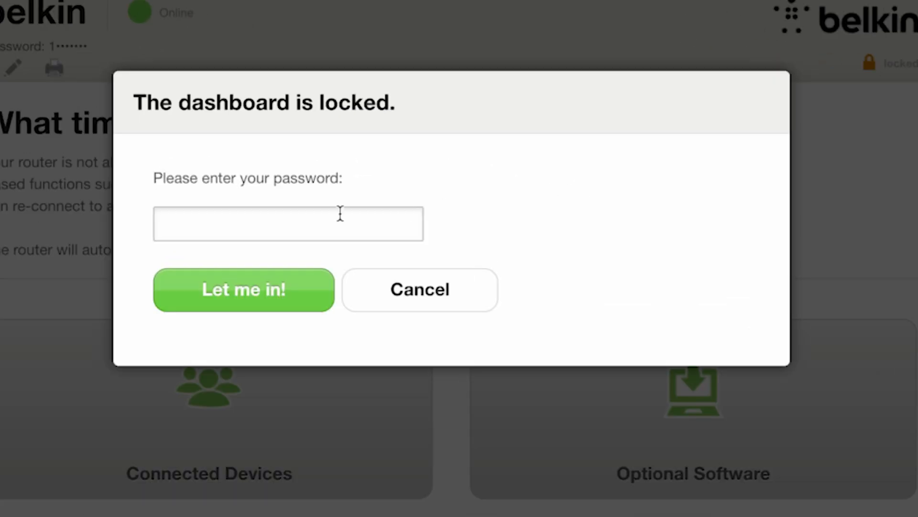
{"action": "type", "text": "••••••••"}
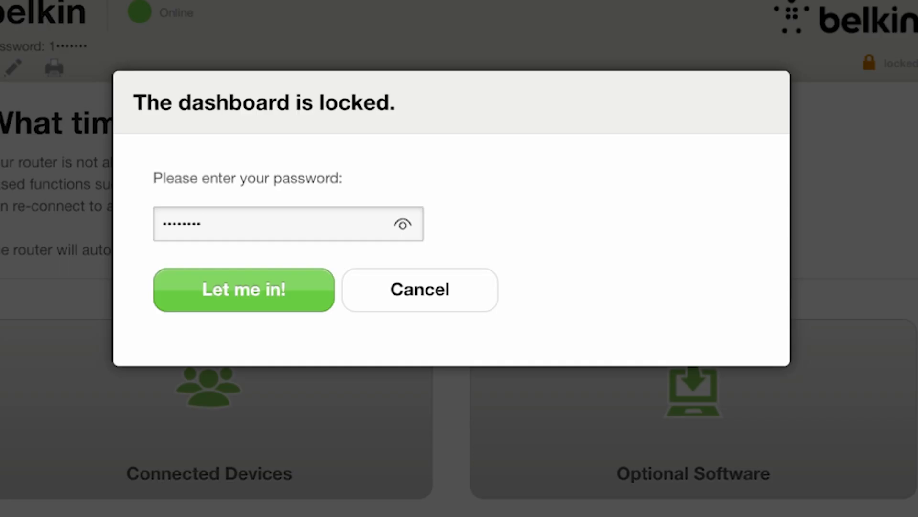
{"action": "left_click", "coordinate": [291, 289]}
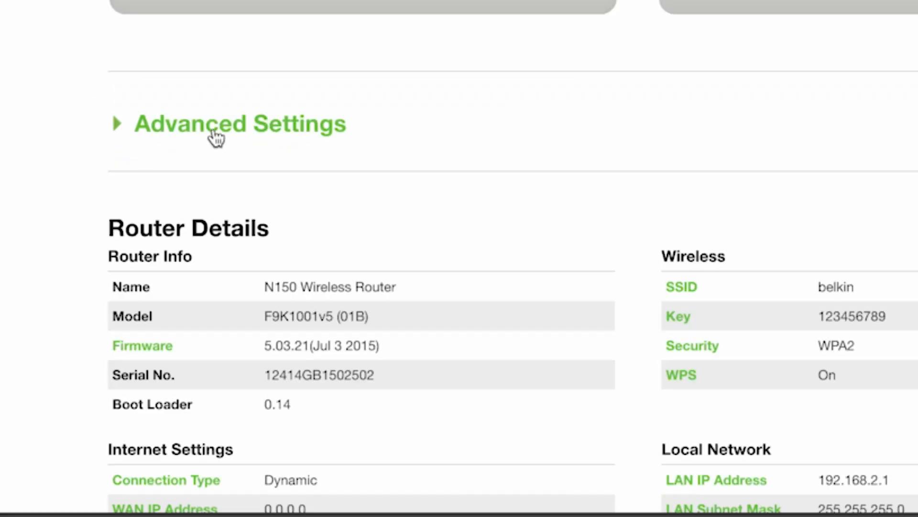
{"action": "left_click", "coordinate": [216, 138]}
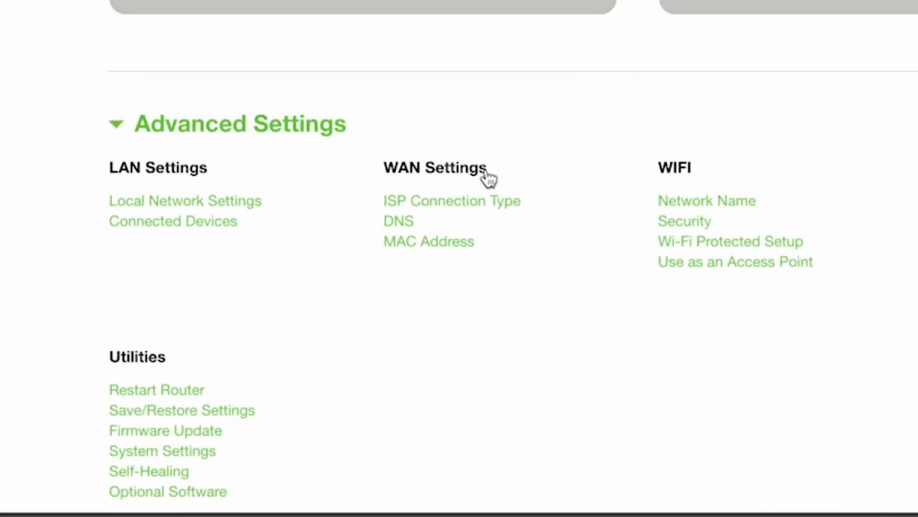
{"action": "left_click", "coordinate": [415, 246]}
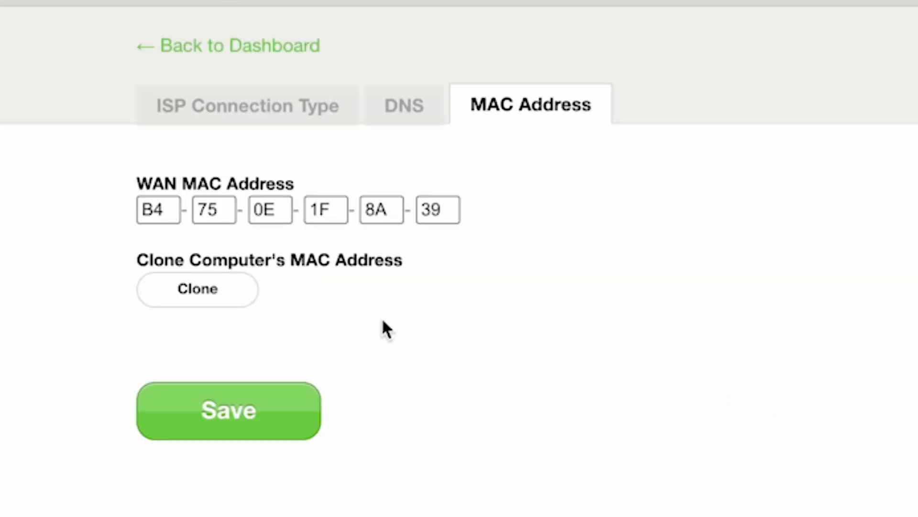
{"action": "left_click", "coordinate": [213, 290]}
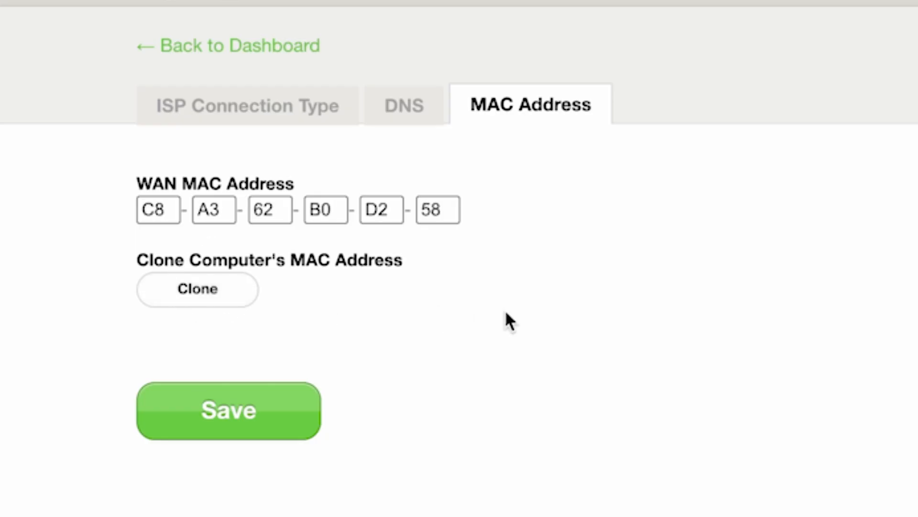
{"action": "left_click", "coordinate": [186, 419]}
- Restart the router from the dashboard's Restart Router utility and confirm both restart alerts
{"action": "left_click", "coordinate": [295, 46]}
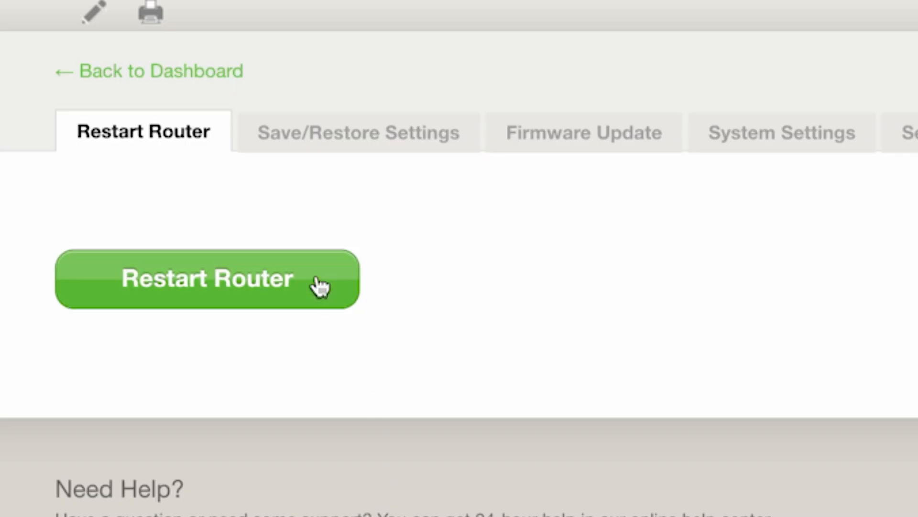
{"action": "left_click", "coordinate": [318, 282]}
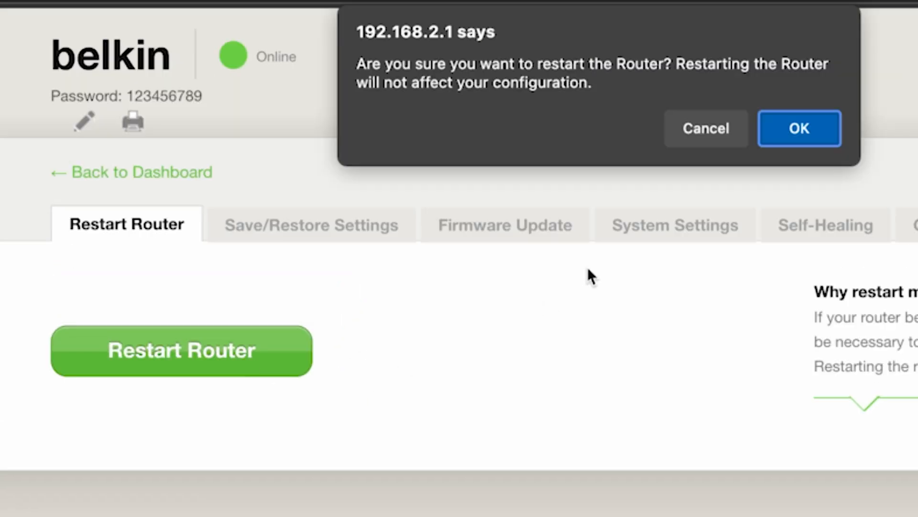
{"action": "left_click", "coordinate": [806, 126]}
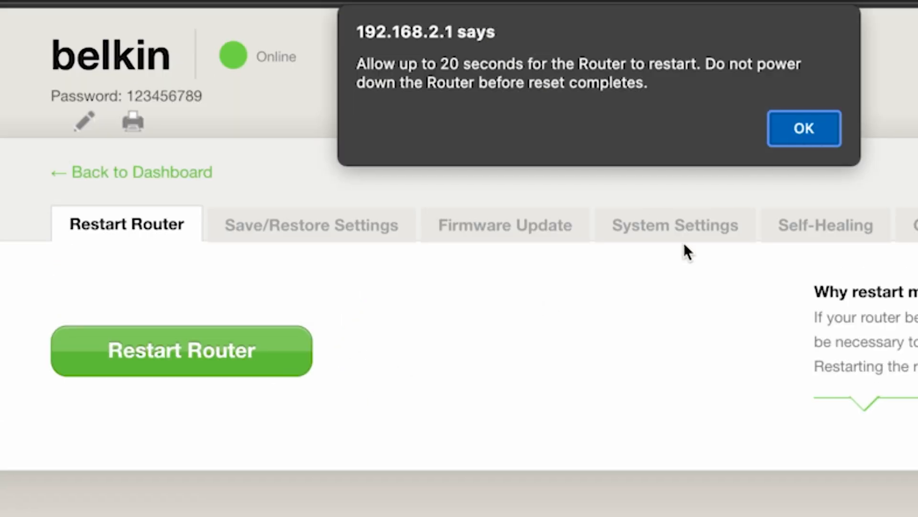
{"action": "left_click", "coordinate": [827, 133]}
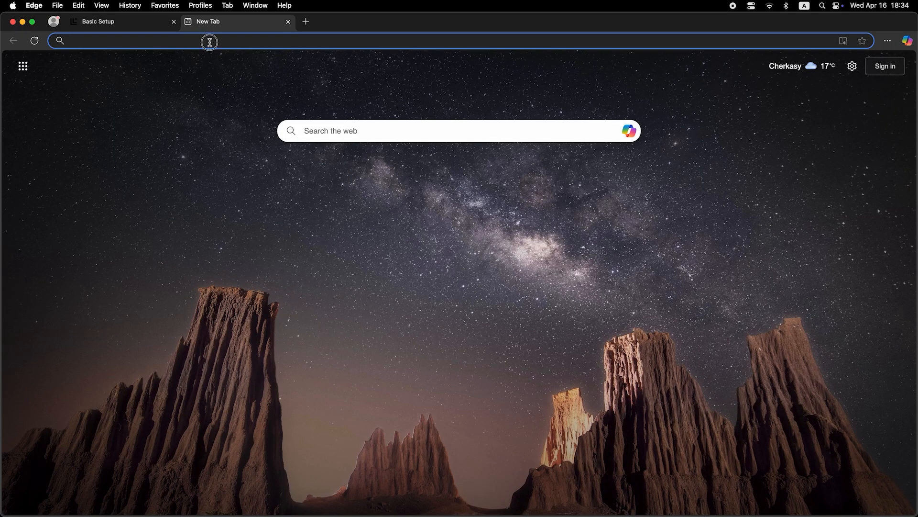
{"action": "left_click", "coordinate": [209, 42]}
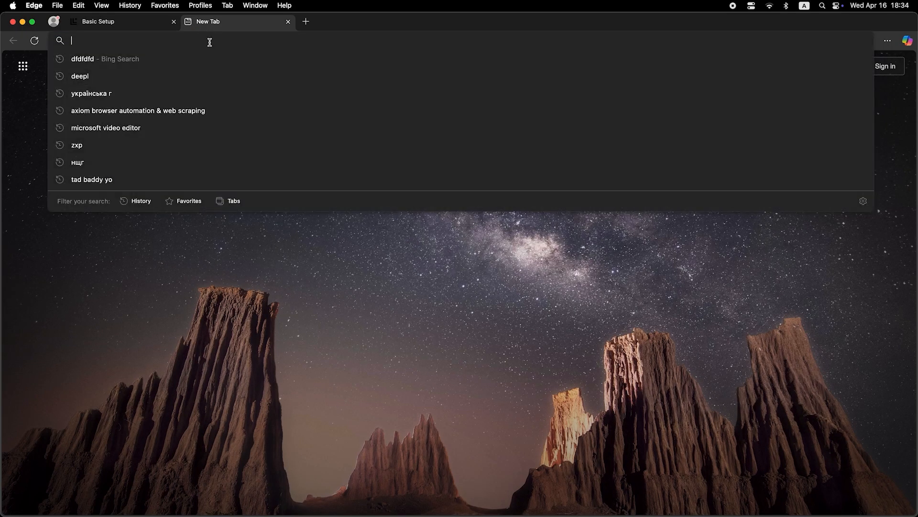
- Run a test web search for 'dfdfdfdf', then collapse Advanced Settings to show Router Details
{"action": "type", "text": "dfdfdfdf"}
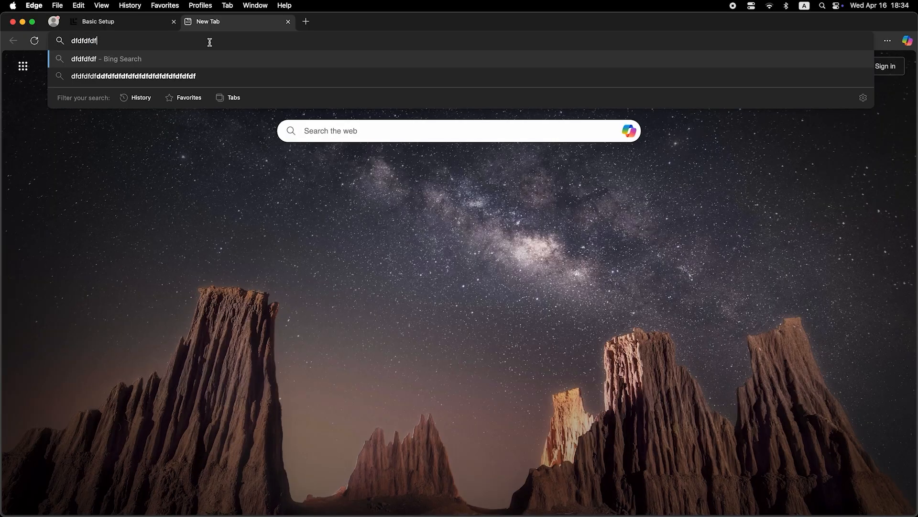
{"action": "key", "text": "Return"}
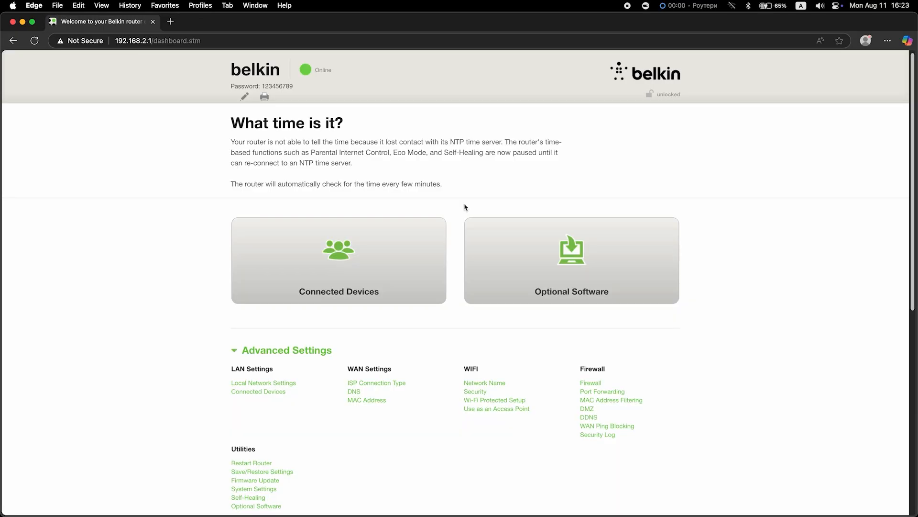
{"action": "left_click", "coordinate": [271, 355]}
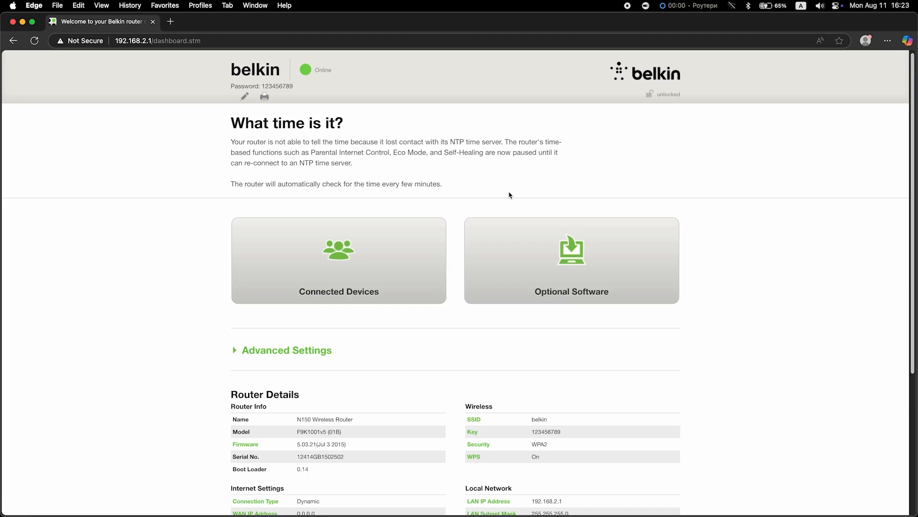